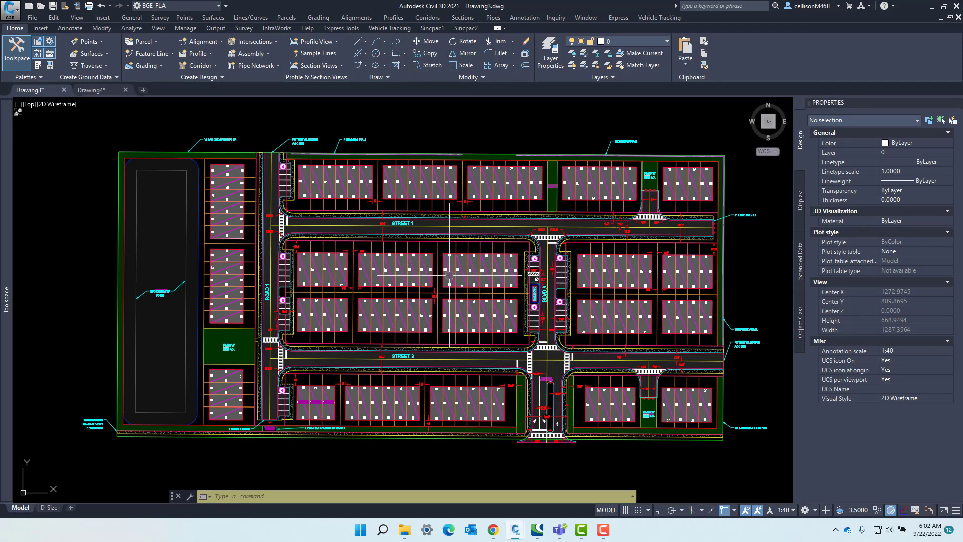
Bring the lots between Street 1 and Street 2 into view, glancing at the empty Drawing4 before returning to Drawing3.
scroll(484, 247, "up", 4)
middle_click_drag(485, 247, 521, 150)
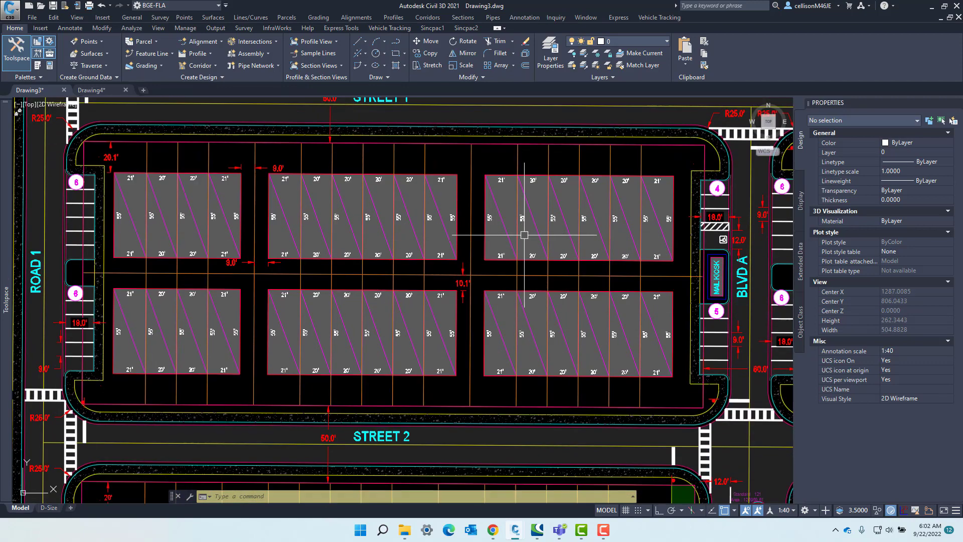
scroll(519, 269, "down", 3)
scroll(519, 268, "down", 2)
scroll(519, 268, "down", 4)
scroll(502, 278, "up", 1)
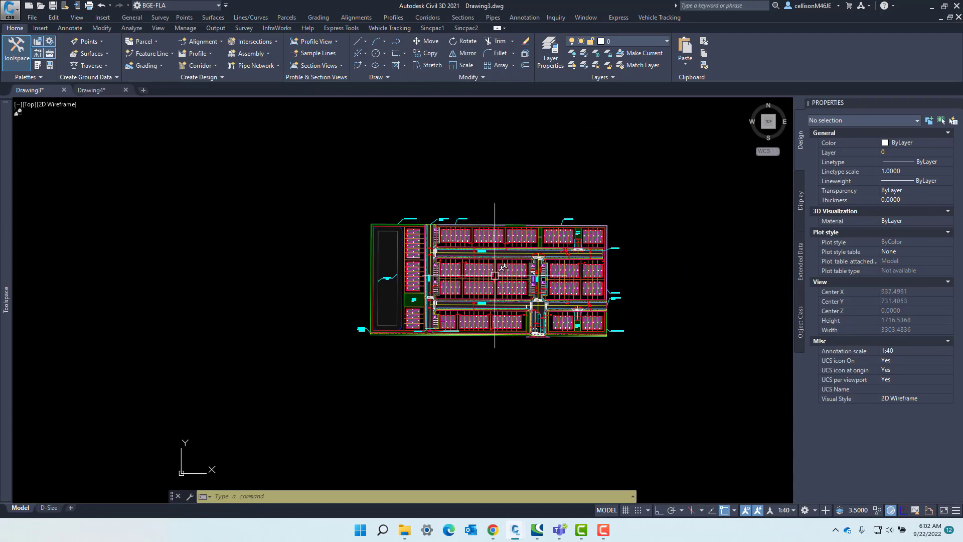
scroll(478, 287, "up", 4)
scroll(478, 287, "down", 1)
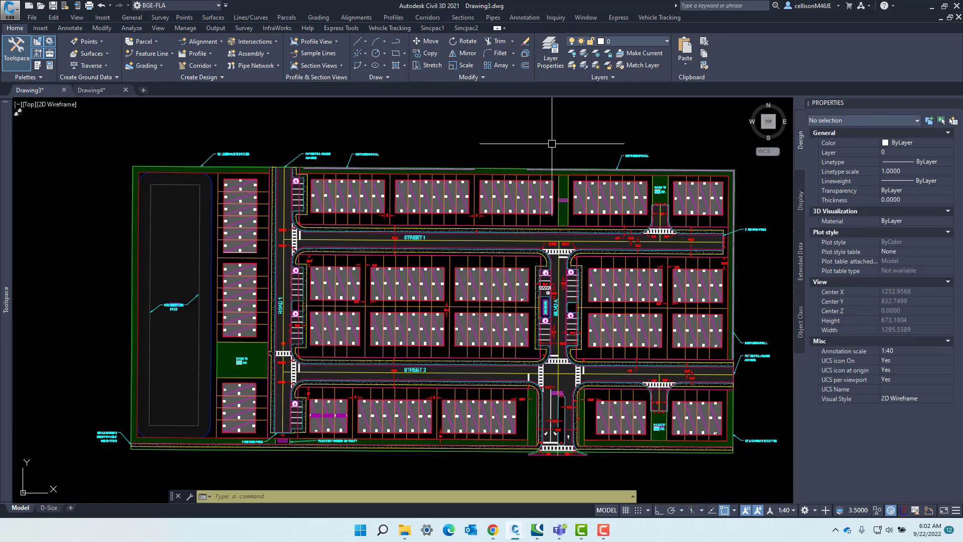
left_click(91, 90)
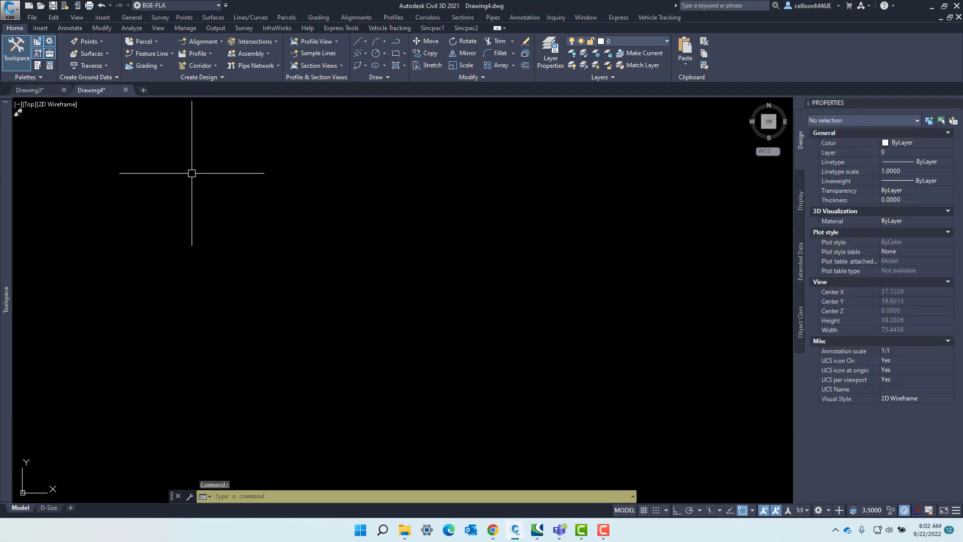
left_click(31, 90)
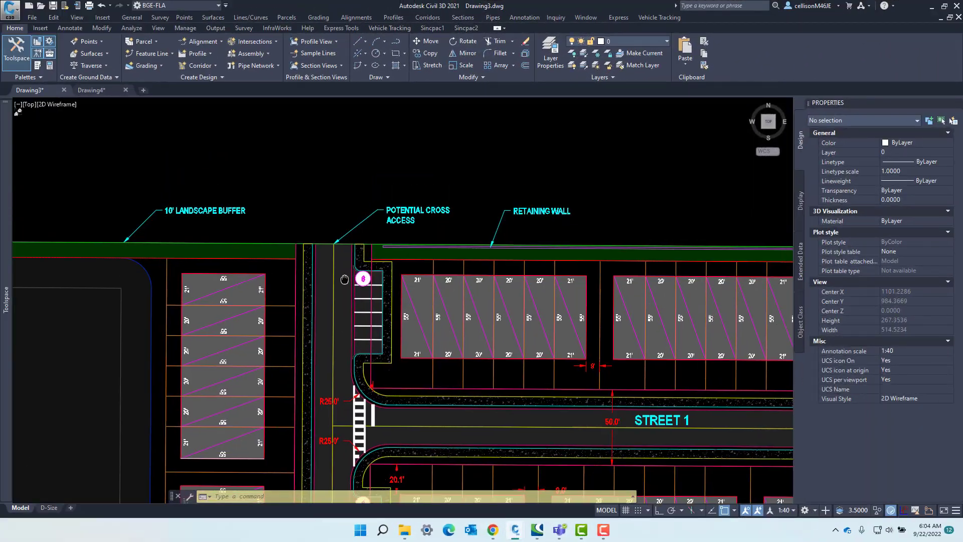
Isolate the layers of a lot line and two boundary lines, leaving C-PROP-BNDY current.
middle_click_drag(344, 280, 344, 281)
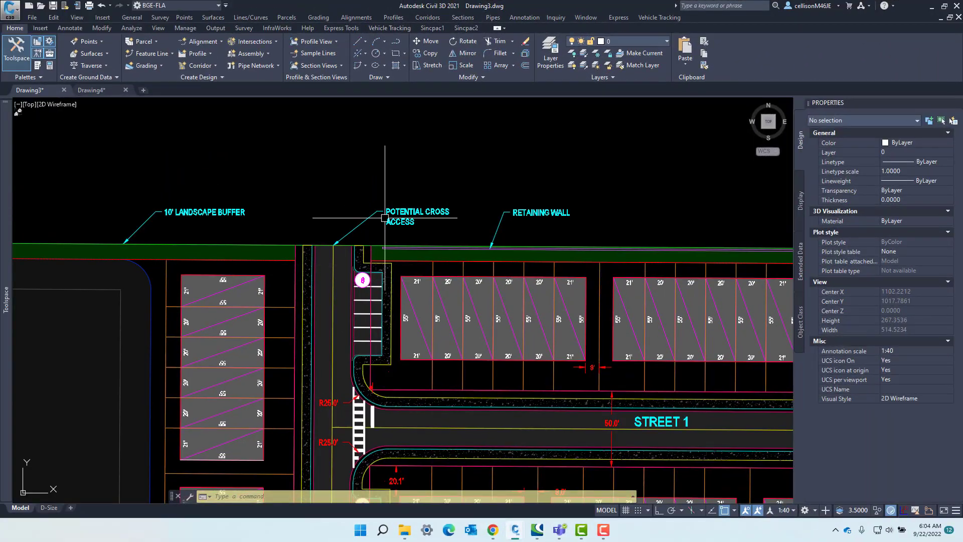
left_click(585, 54)
left_click(269, 244)
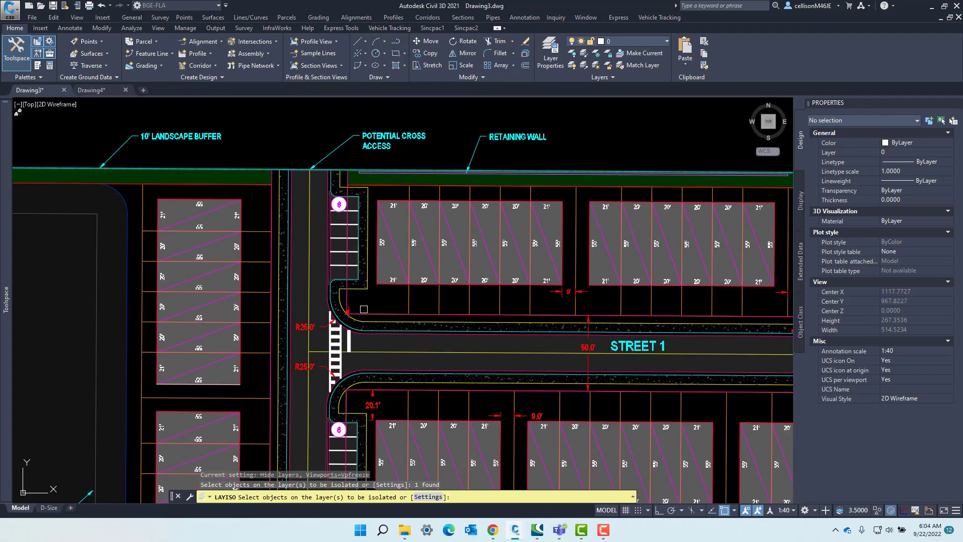
scroll(384, 312, "up", 4)
left_click(383, 312)
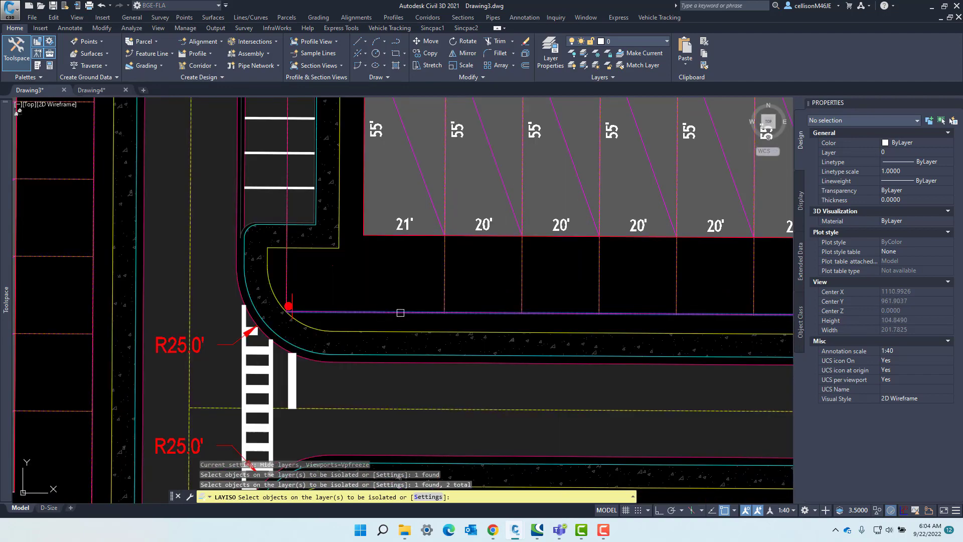
middle_click_drag(400, 313, 362, 330)
left_click(378, 304)
scroll(378, 304, "down", 5)
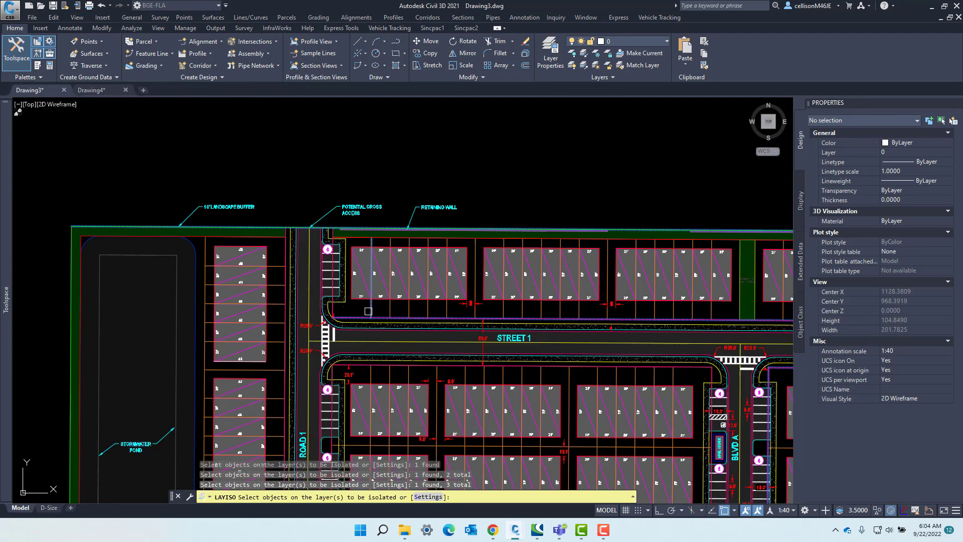
scroll(351, 276, "down", 2)
scroll(329, 246, "down", 2)
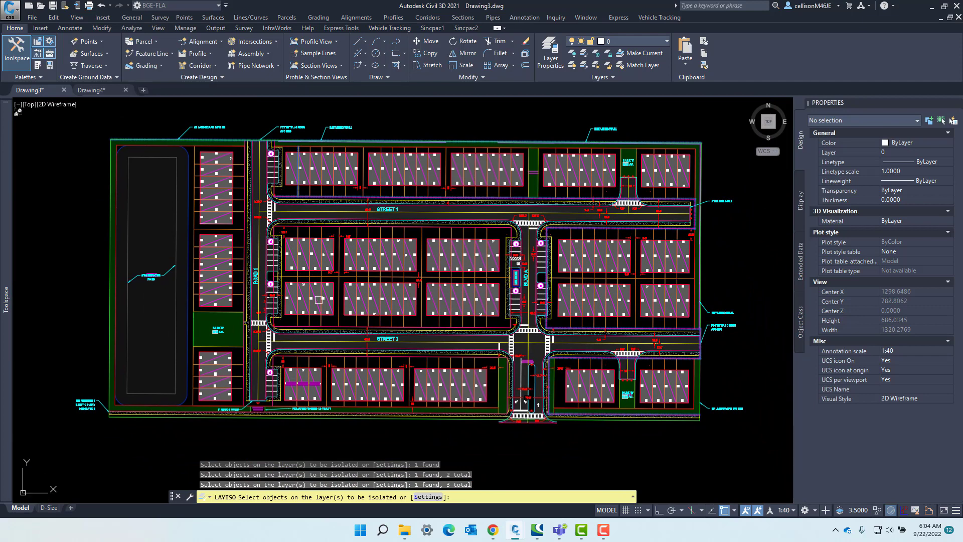
key("Return")
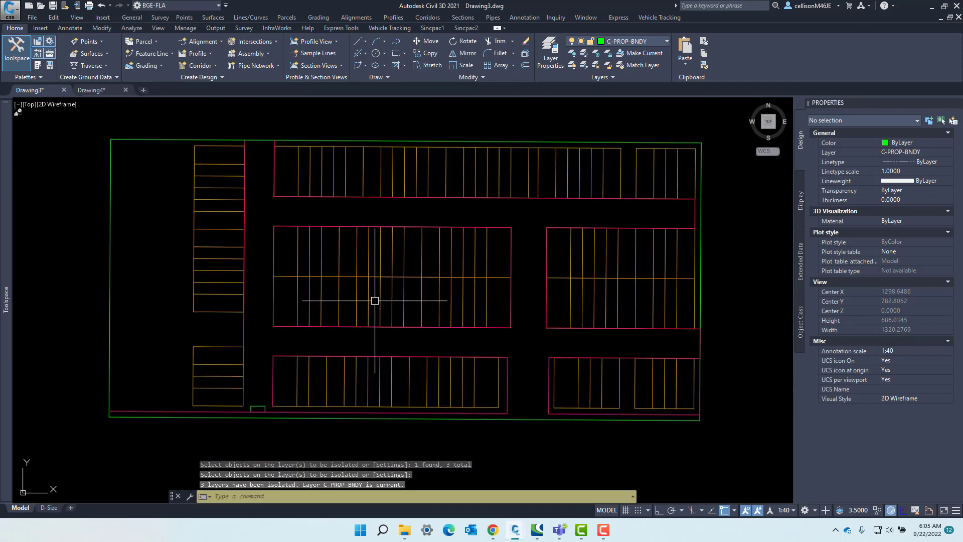
middle_click_drag(375, 301, 347, 328)
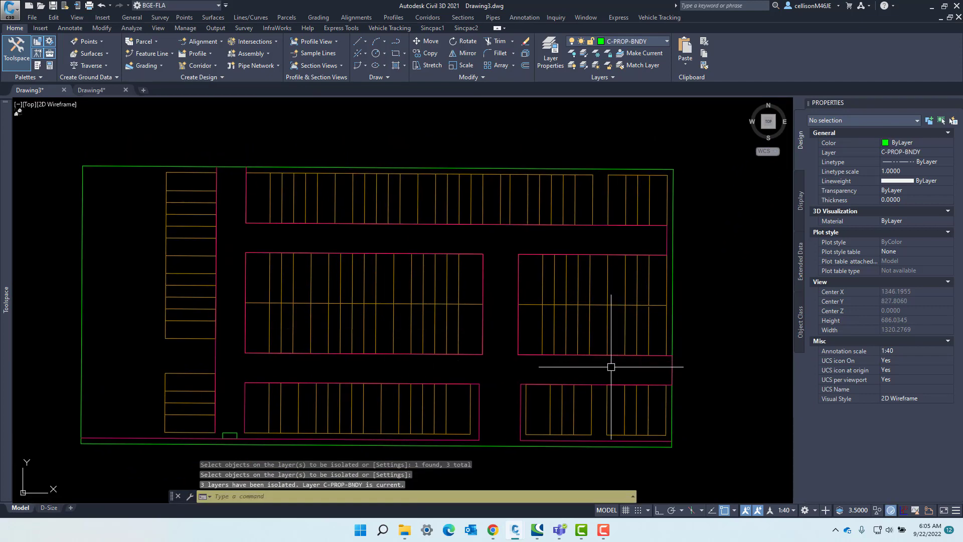
middle_click_drag(613, 366, 628, 360)
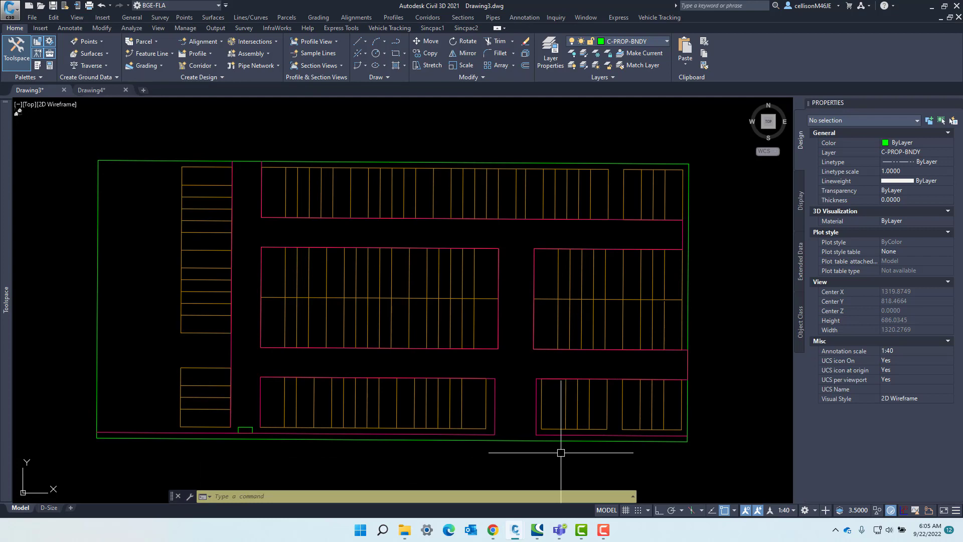
Copy all 139 boundary and lot objects with base point 0,0, then move to blank Drawing4.
key("ctrl+shift+c")
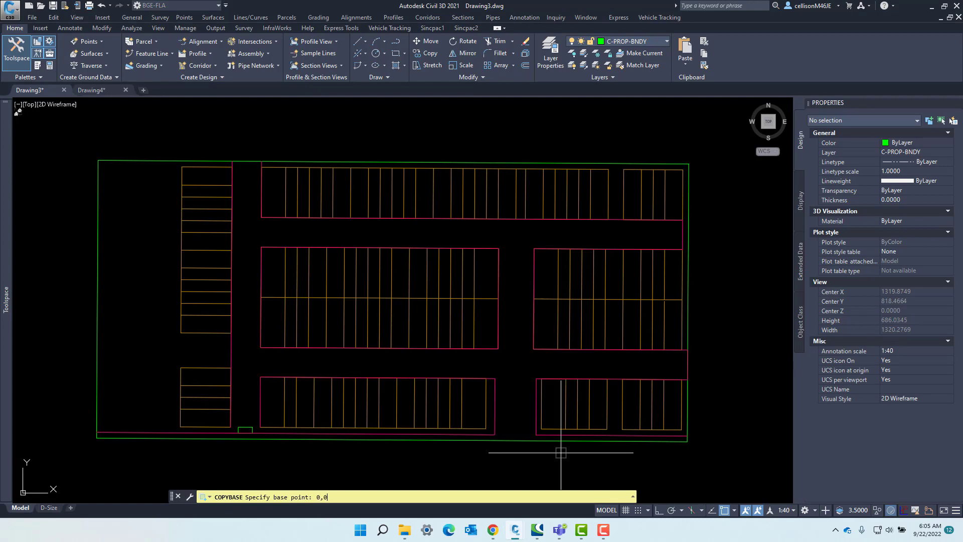
key("Return")
left_click(720, 150)
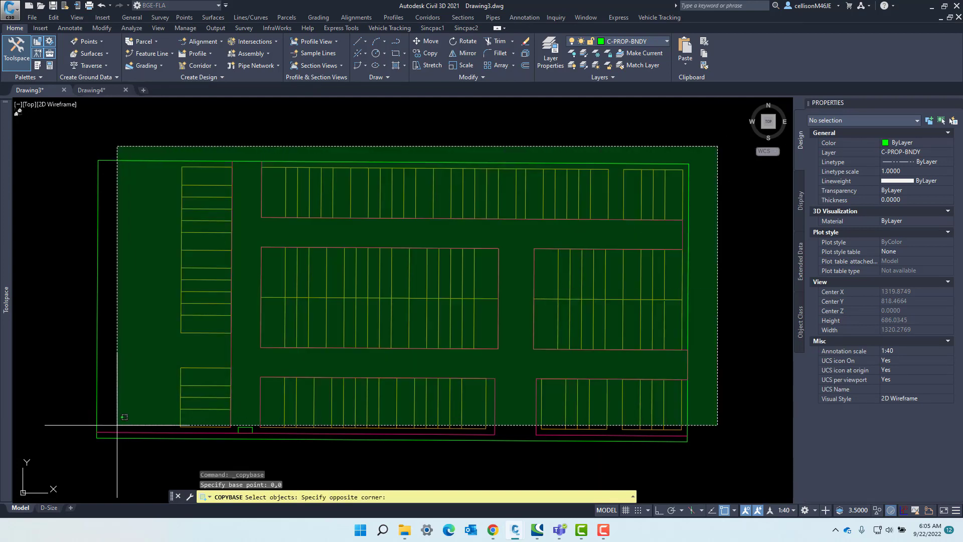
left_click(79, 461)
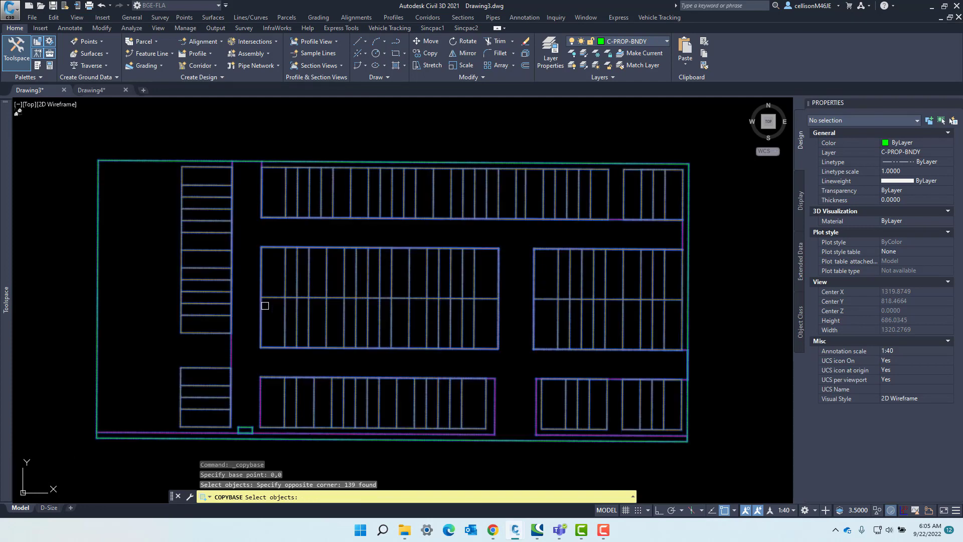
key("Return")
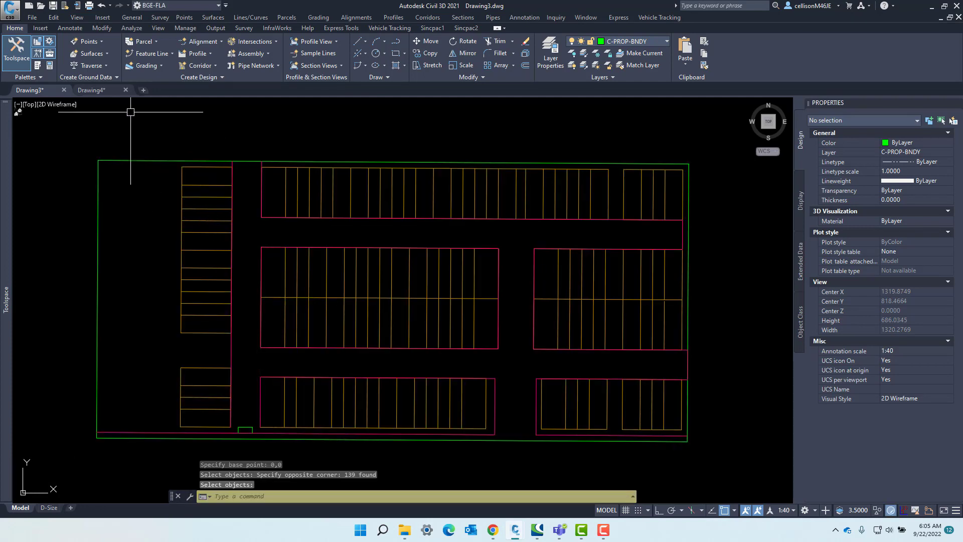
left_click(104, 90)
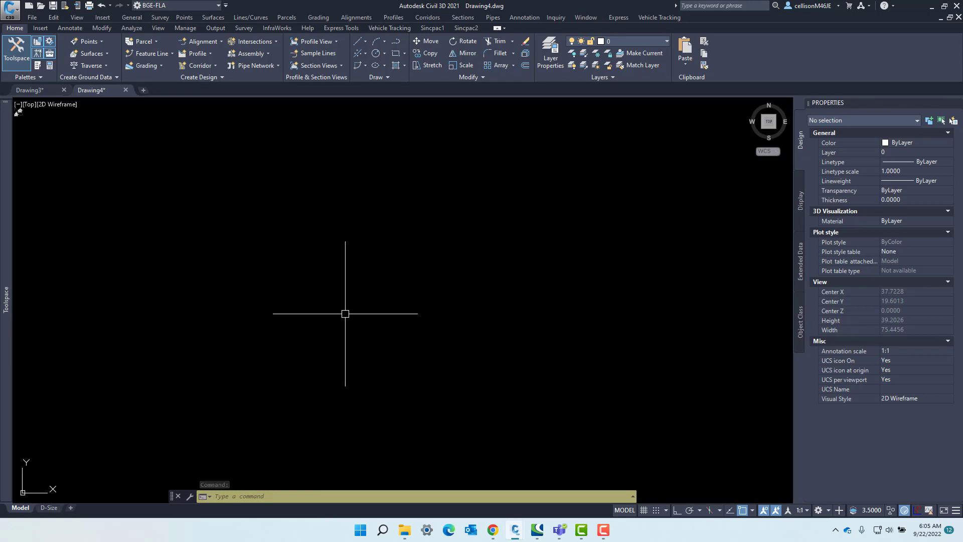
Paste the lot linework into Drawing4 at 0,0 and zoom extents to show all of it.
key("ctrl+v")
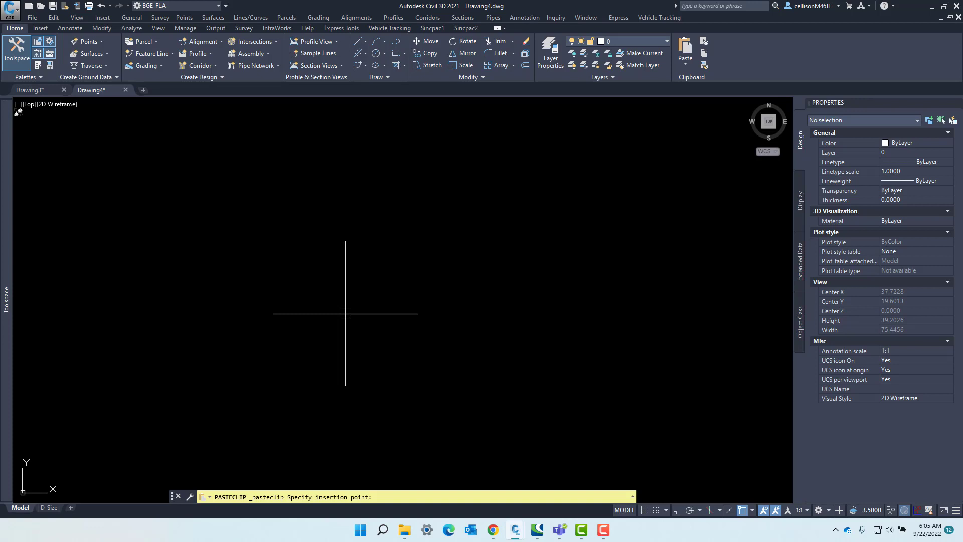
key("Return")
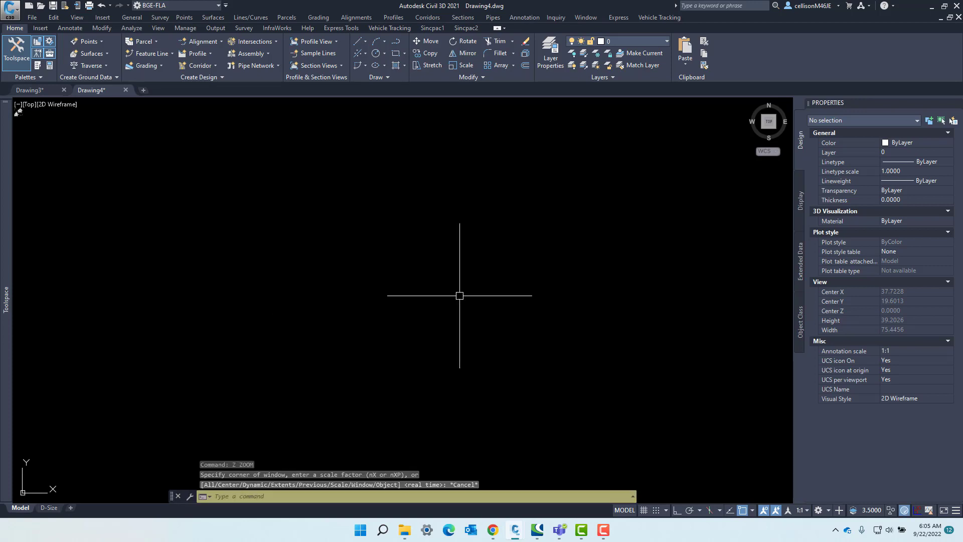
type("z")
key("Return")
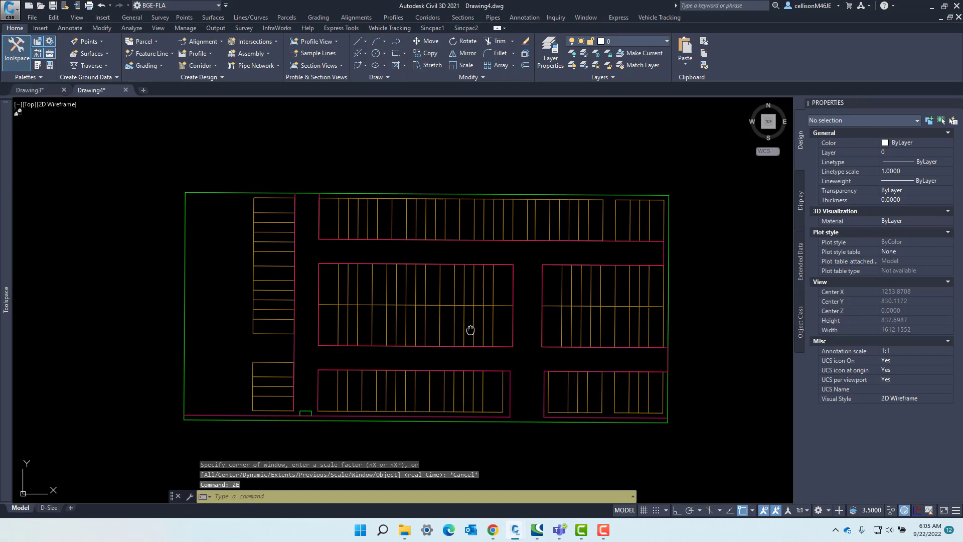
middle_click_drag(469, 329, 490, 338)
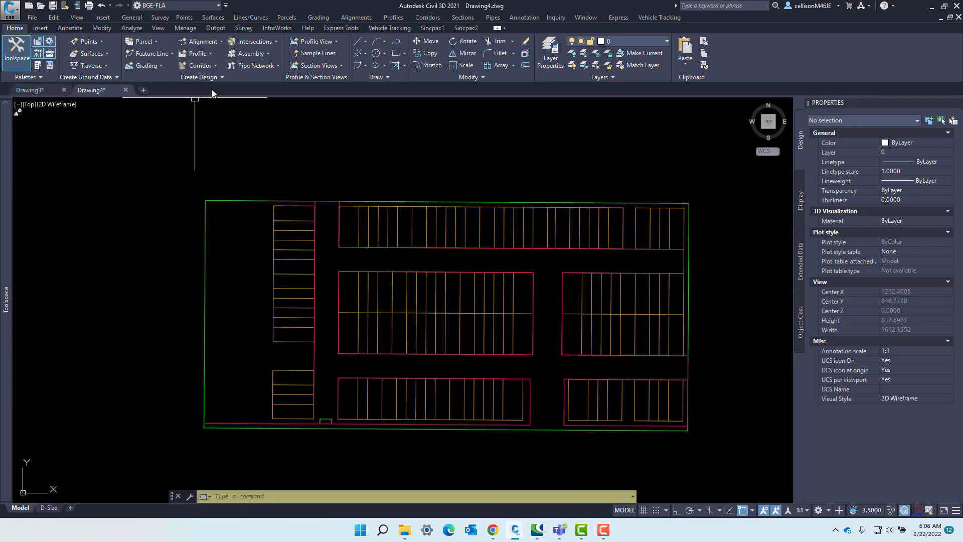
Create Site 1 parcels from all 139 pasted lines using Create Parcel from Objects.
left_click(157, 42)
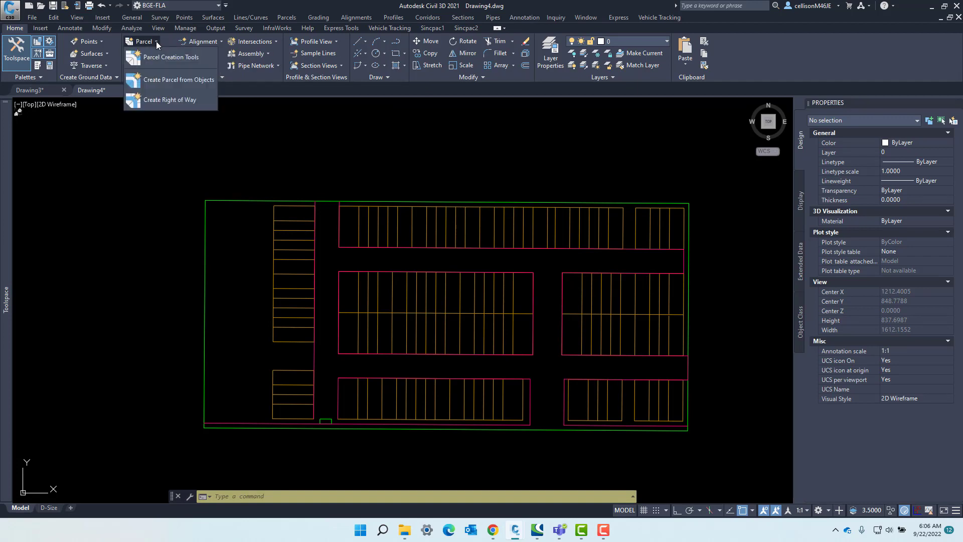
left_click(197, 85)
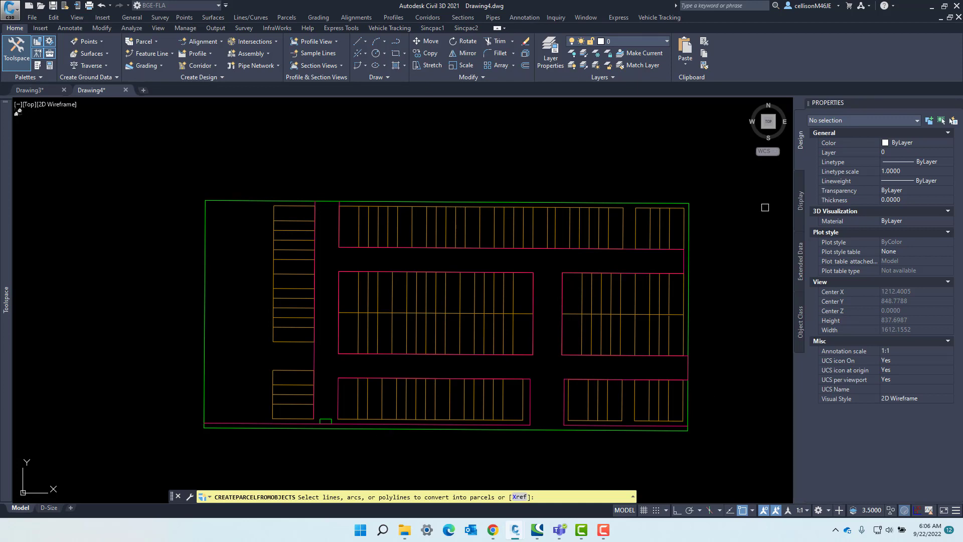
left_click(733, 157)
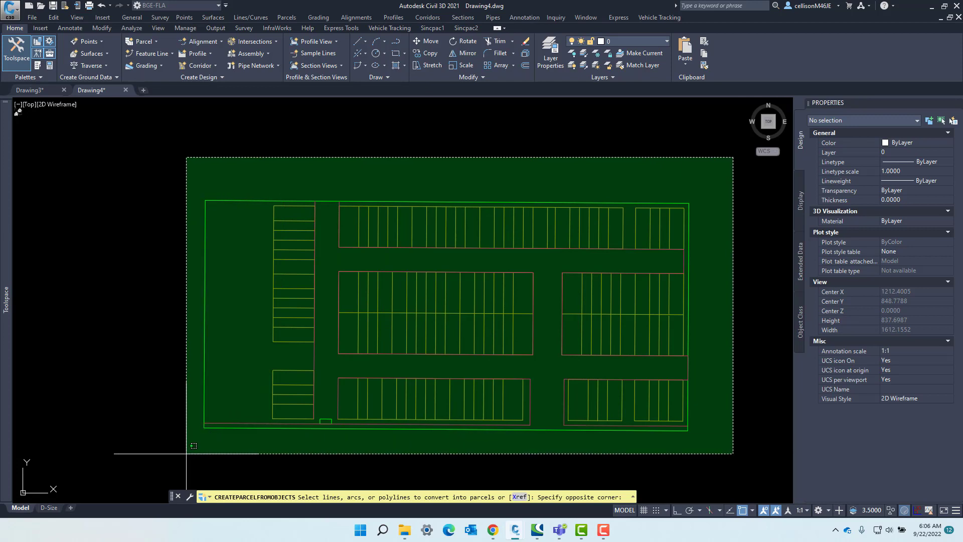
left_click(183, 489)
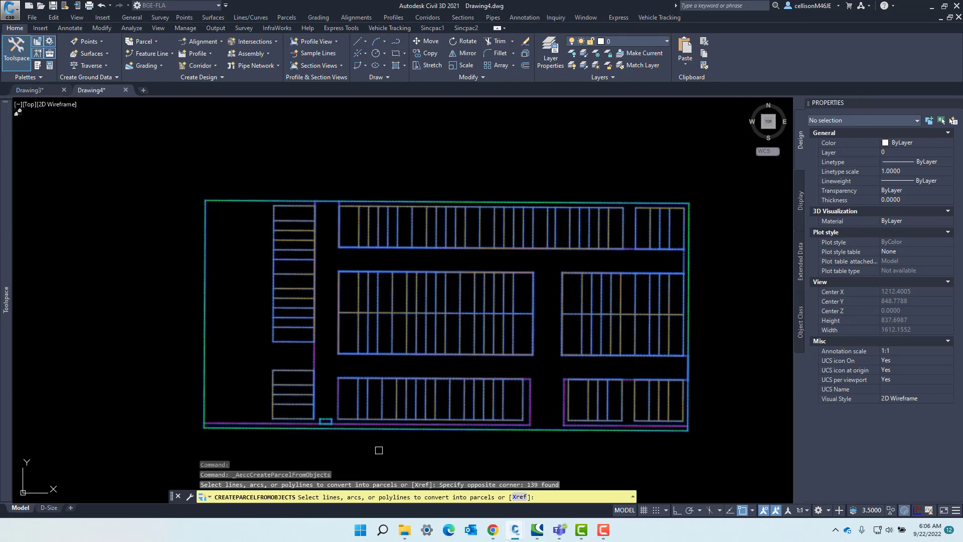
key("Return")
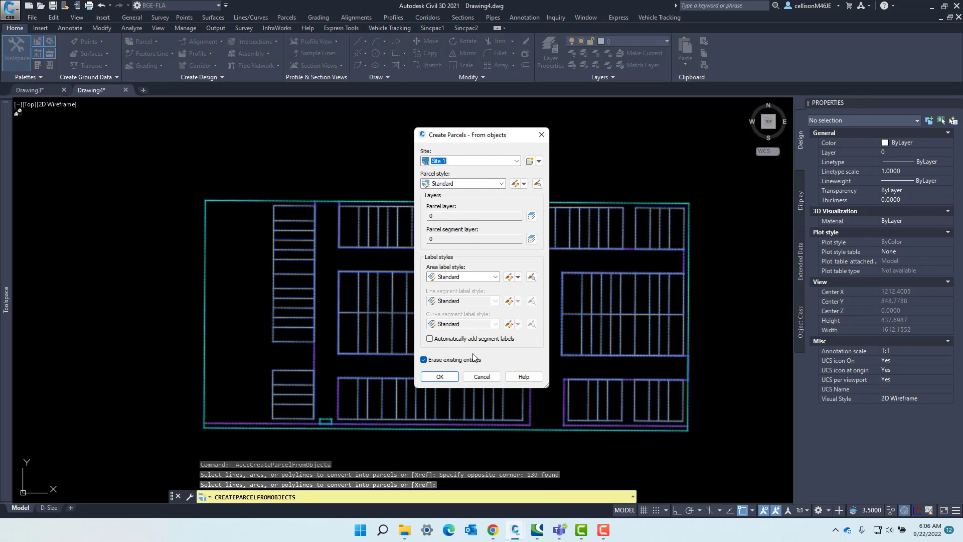
left_click(440, 377)
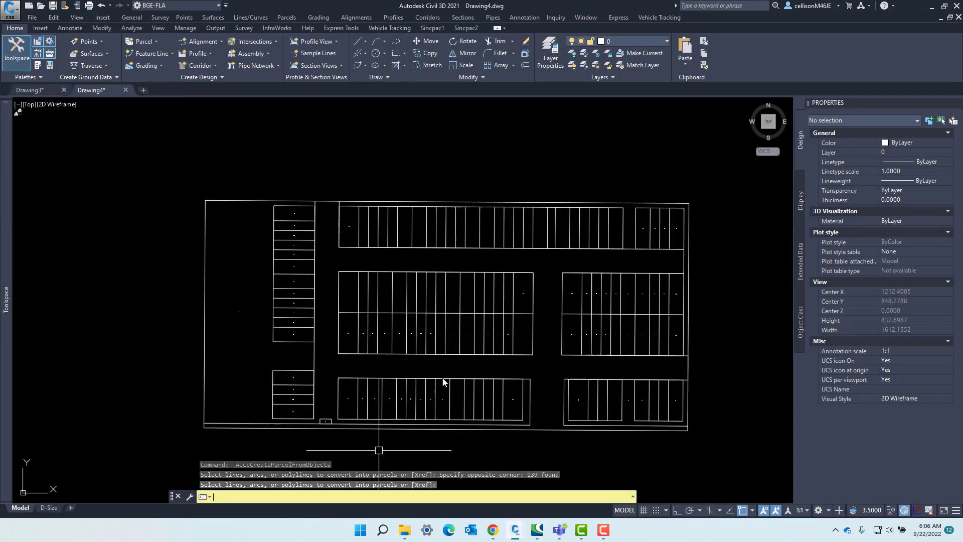
key("Return")
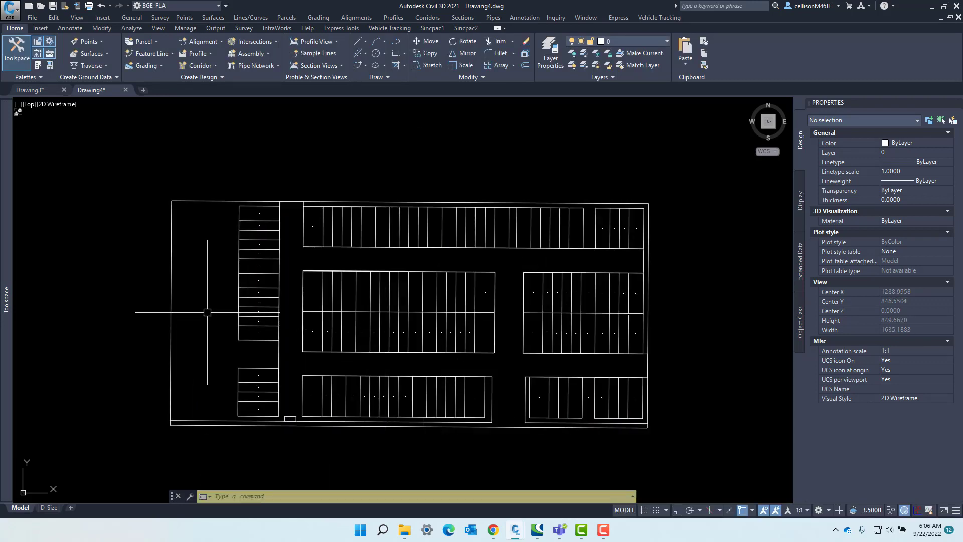
key("ctrl+a")
key("Escape")
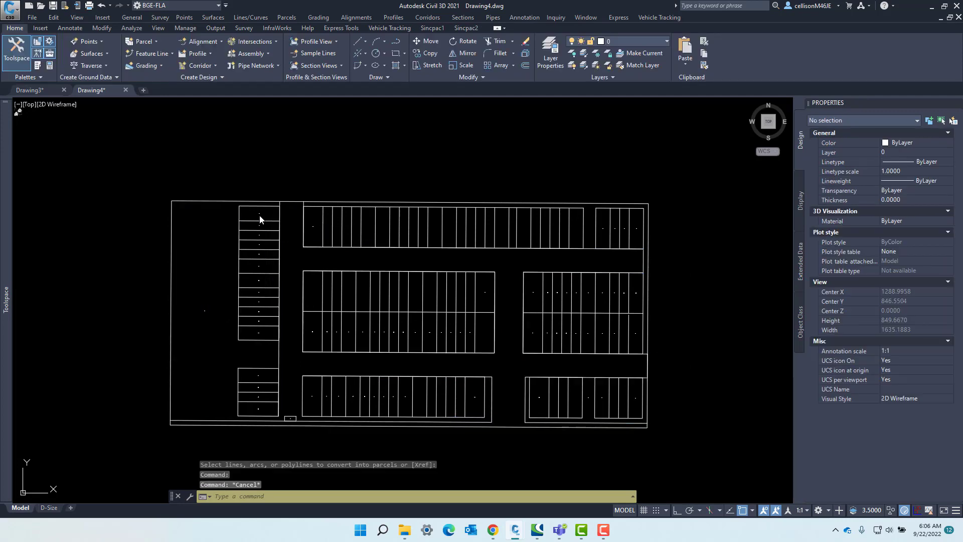
left_click(260, 219)
scroll(260, 221, "up", 3)
scroll(259, 228, "up", 2)
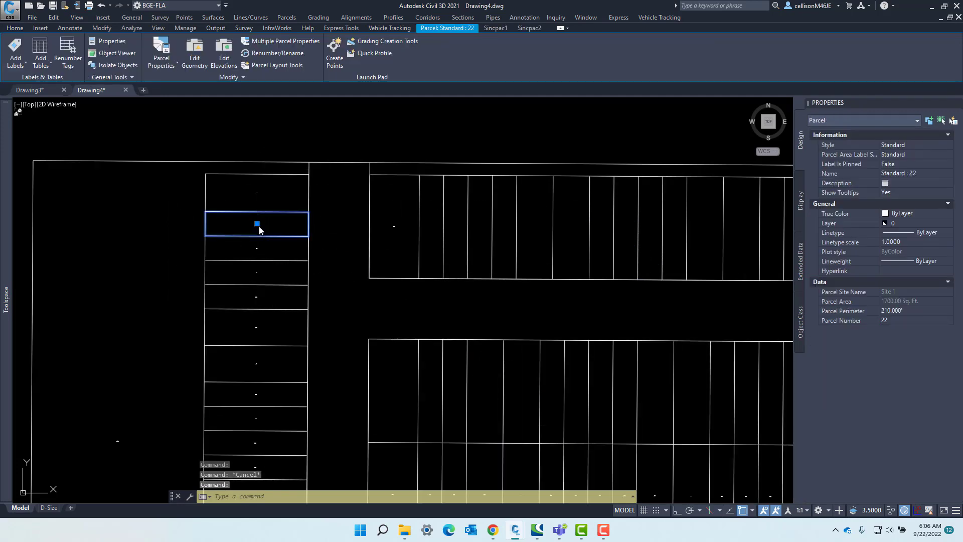
key("Escape")
left_click(258, 249)
key("Escape")
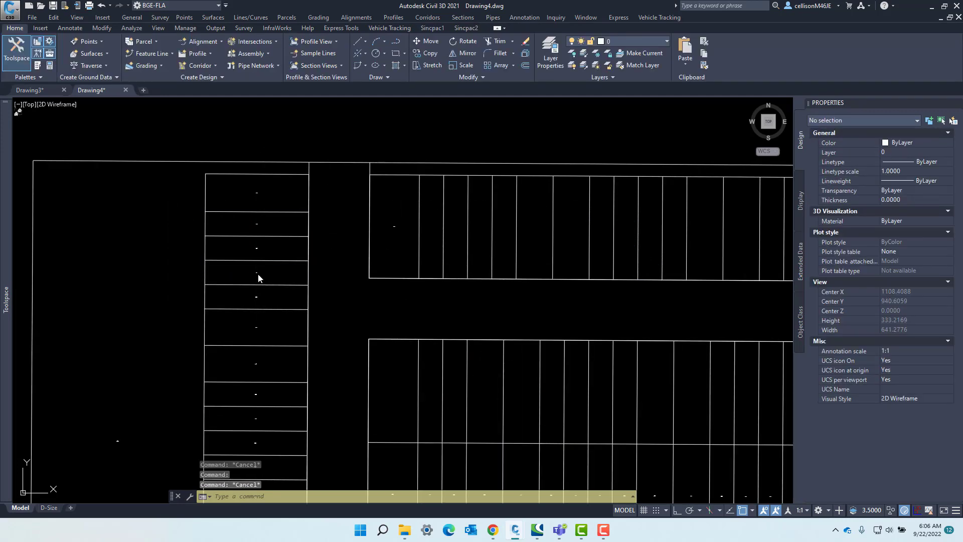
left_click(259, 278)
middle_click_drag(269, 307, 269, 249)
key("Escape")
left_click(269, 236)
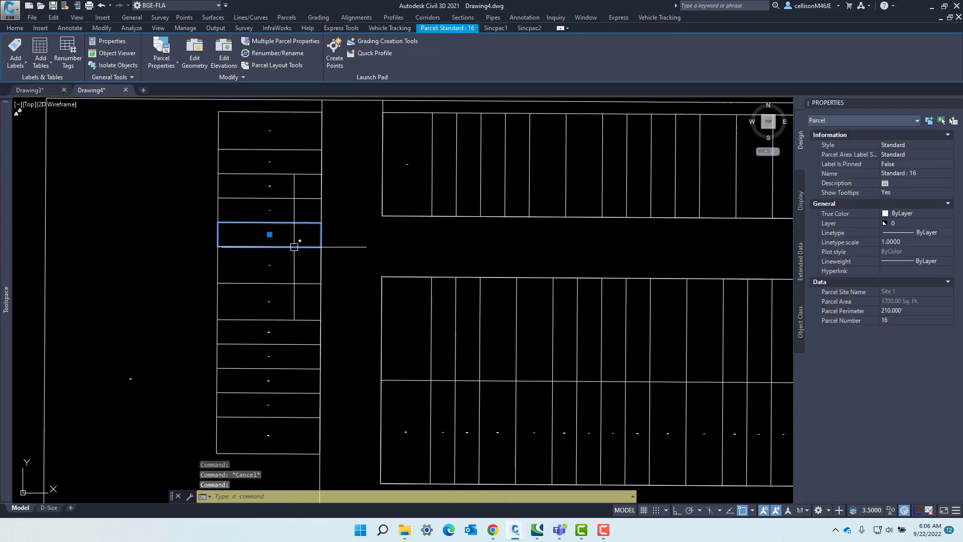
key("Escape")
middle_click_drag(479, 230, 301, 350)
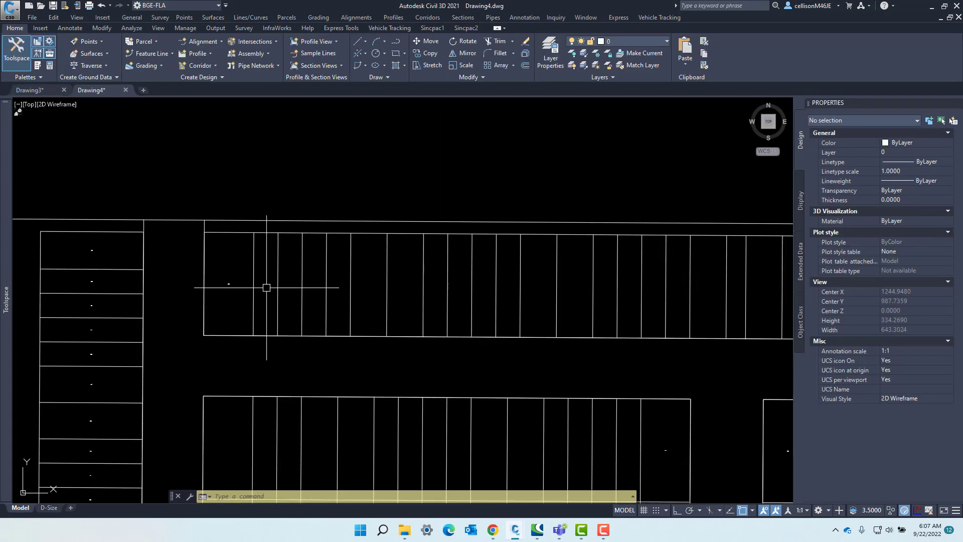
Stretch the first upper-row vertical lot line's end onto its intersection with the boundary line.
scroll(267, 287, "down", 1)
scroll(275, 293, "down", 1)
scroll(269, 285, "down", 1)
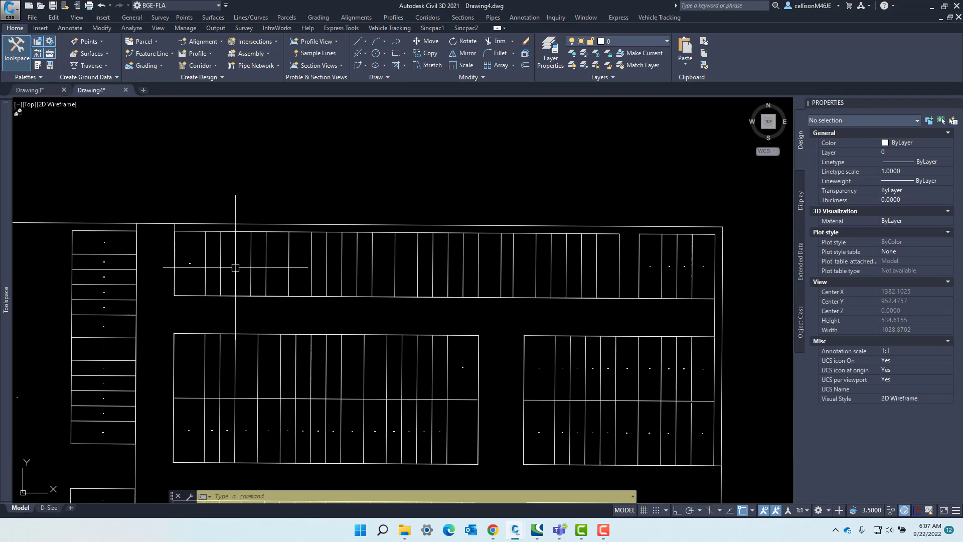
scroll(191, 291, "up", 8)
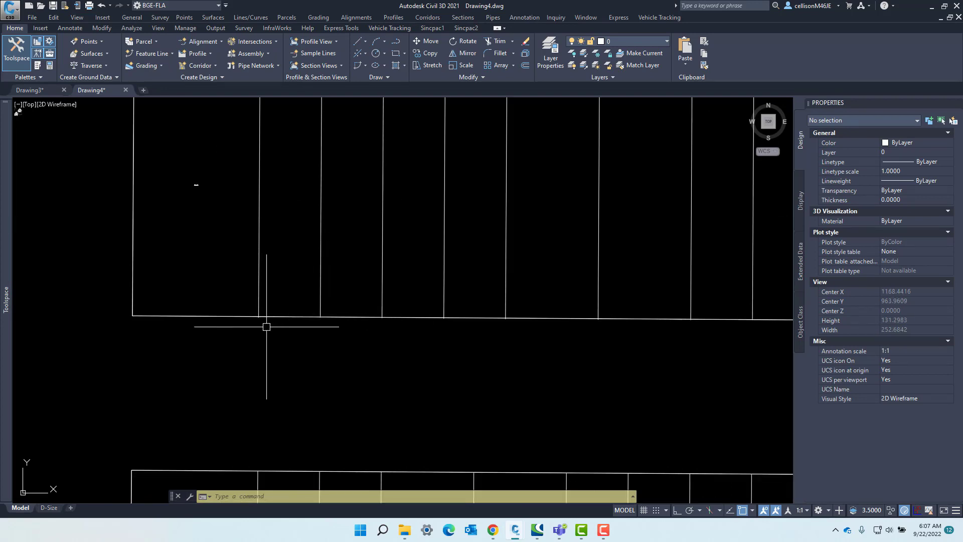
scroll(253, 306, "up", 10)
middle_click_drag(252, 306, 271, 349)
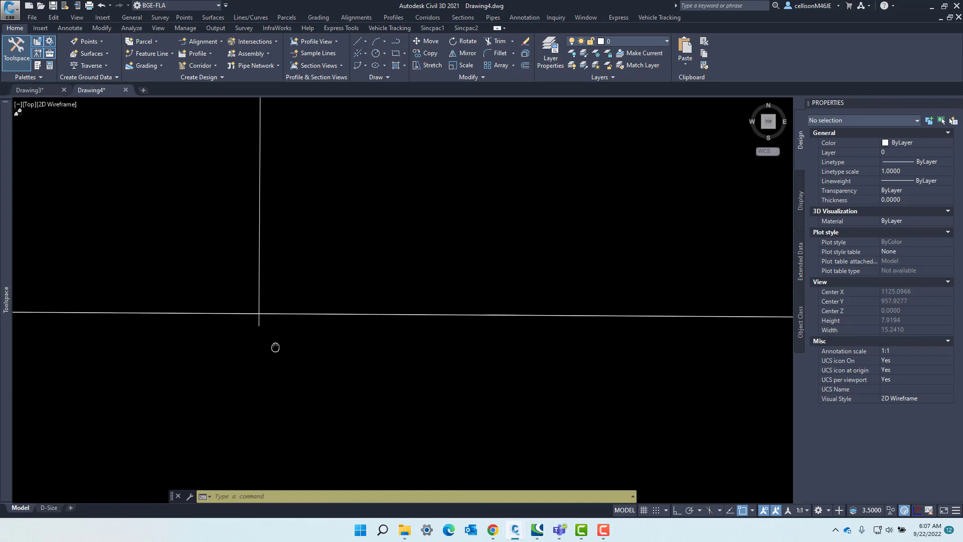
left_click(261, 326)
left_click(260, 328)
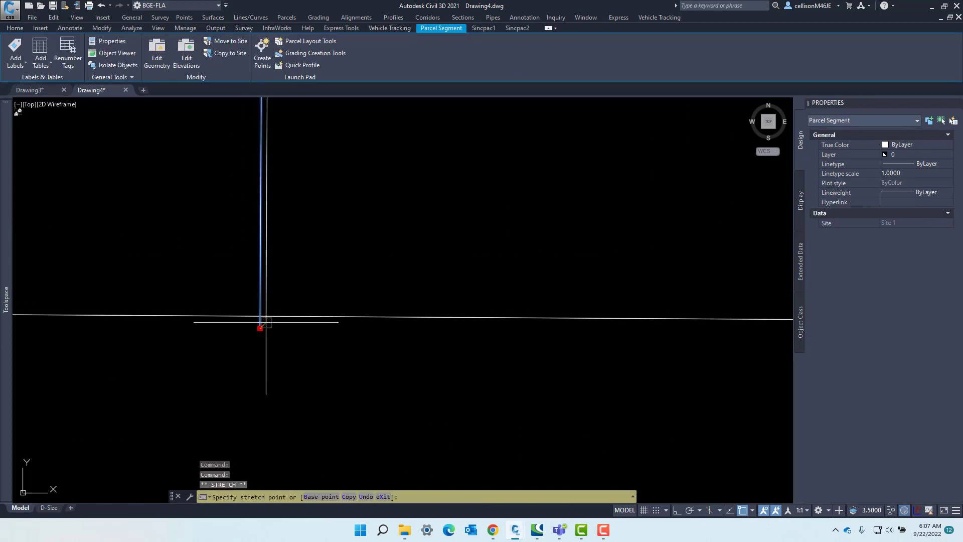
type("int")
key("Return")
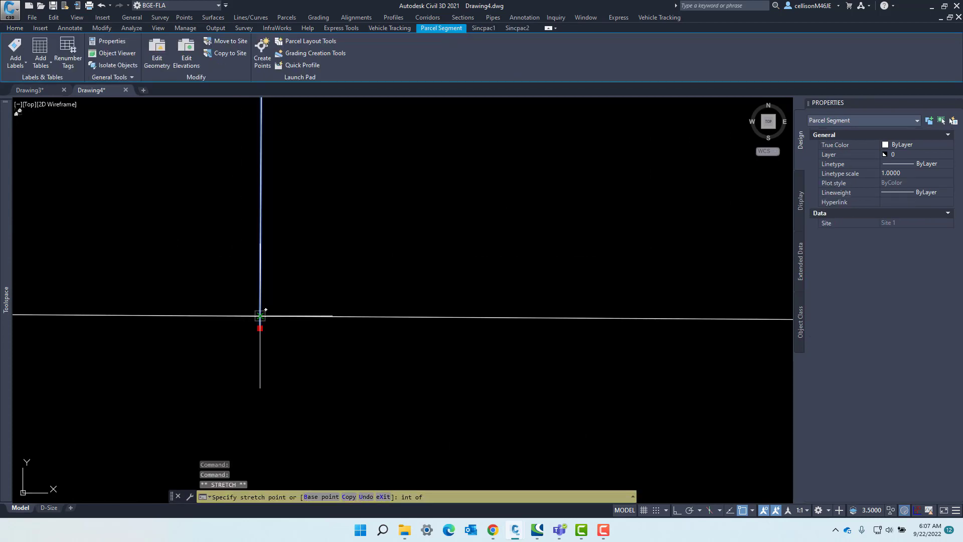
left_click(260, 316)
scroll(297, 307, "down", 3)
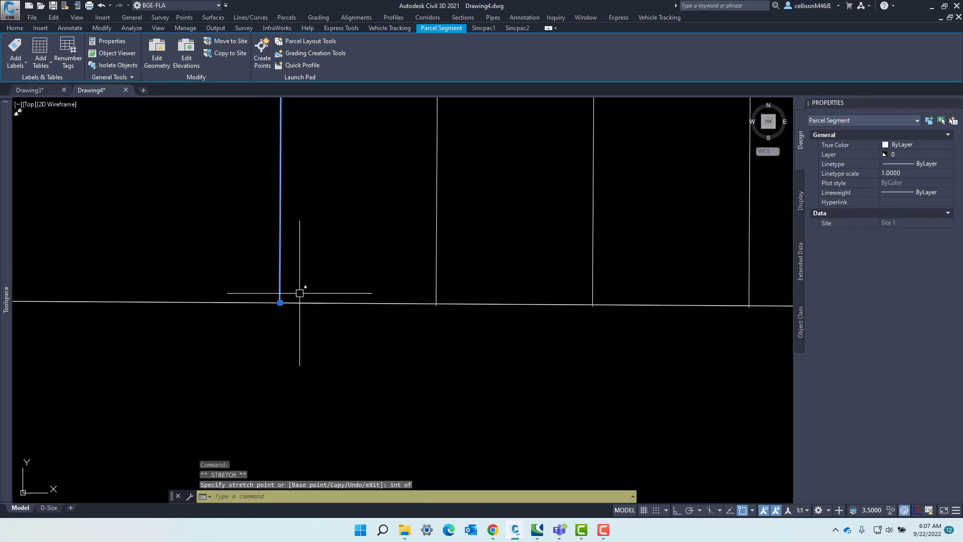
middle_click_drag(296, 286, 297, 352)
scroll(303, 337, "up", 1)
scroll(374, 370, "up", 2)
scroll(408, 333, "up", 3)
key("Escape")
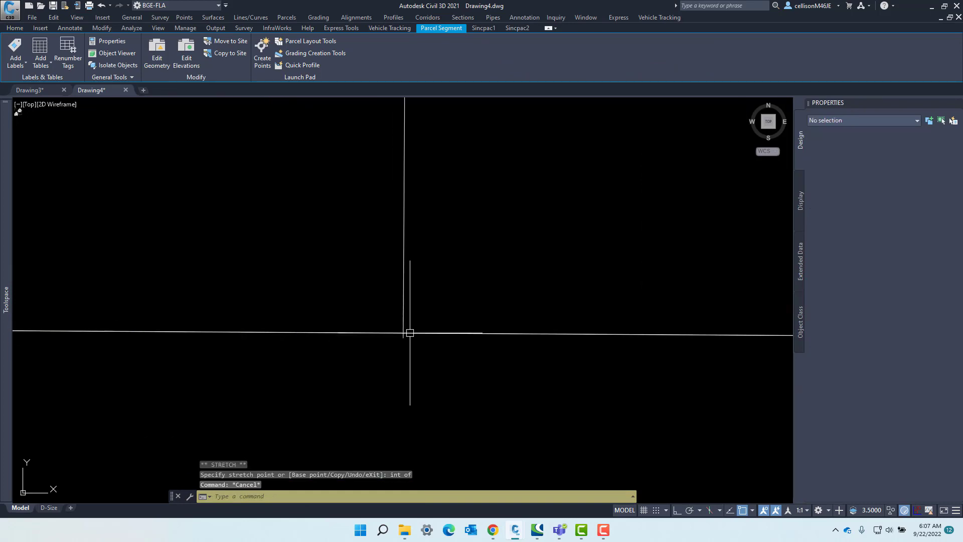
Stretch the next vertical lot line's end onto its boundary intersection too.
left_click(403, 314)
left_click(403, 337)
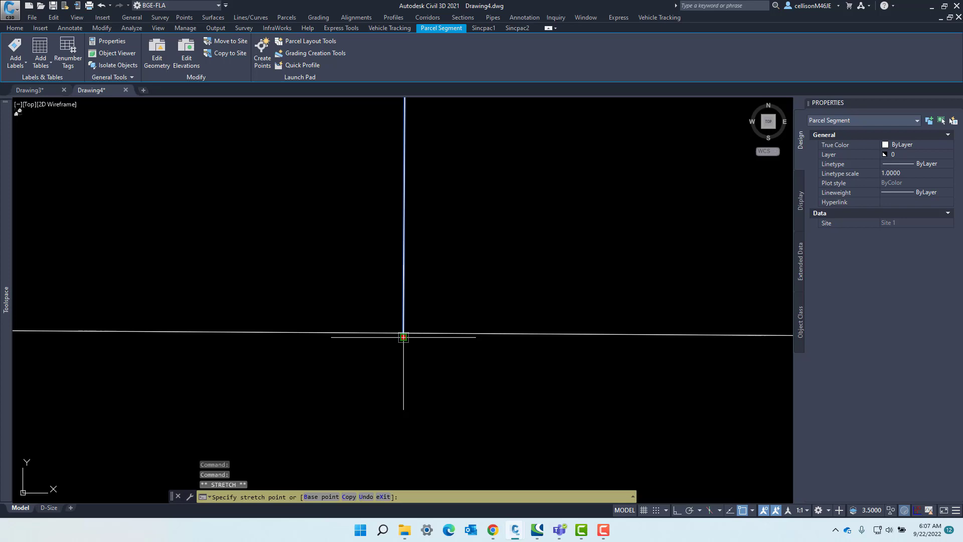
type("int")
key("Return")
left_click(403, 335)
scroll(415, 336, "down", 4)
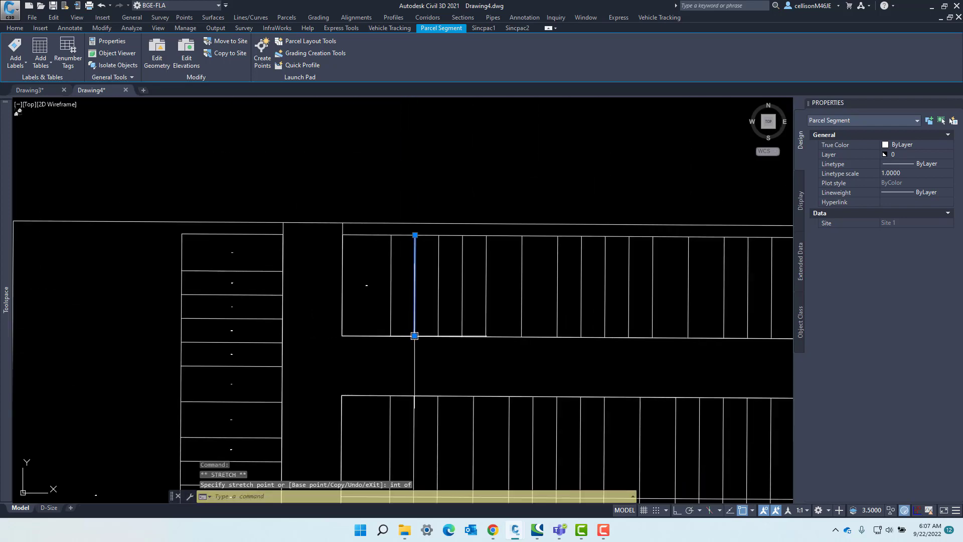
scroll(418, 238, "up", 2)
scroll(424, 299, "up", 1)
key("Escape")
scroll(397, 272, "up", 3)
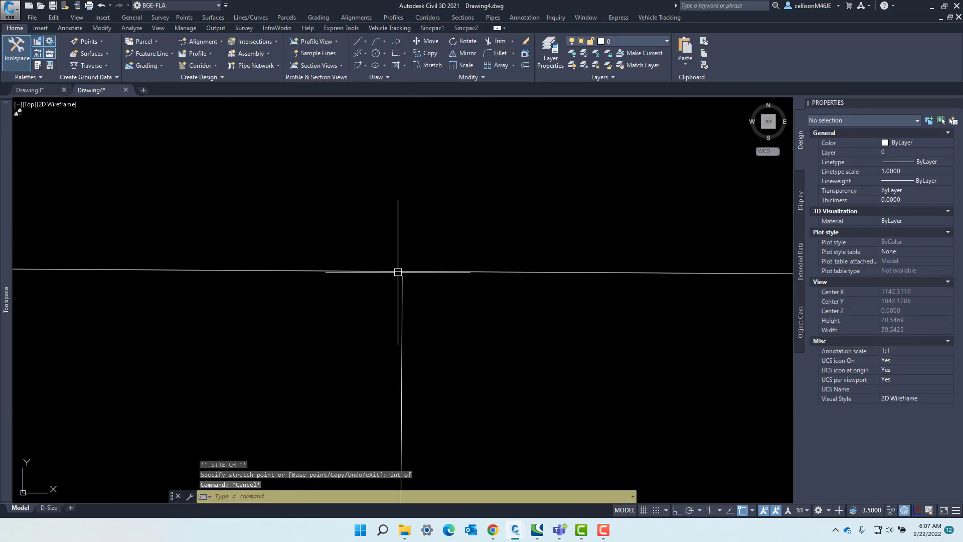
scroll(398, 272, "up", 3)
type("ex")
key("Return")
left_click(417, 296)
key("Return")
scroll(450, 311, "down", 2)
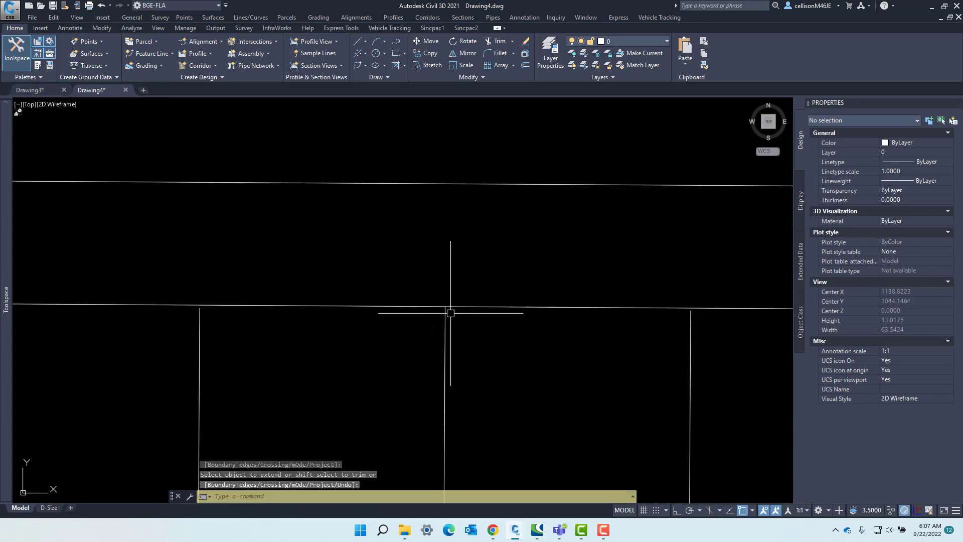
scroll(443, 335, "down", 2)
scroll(407, 266, "up", 2)
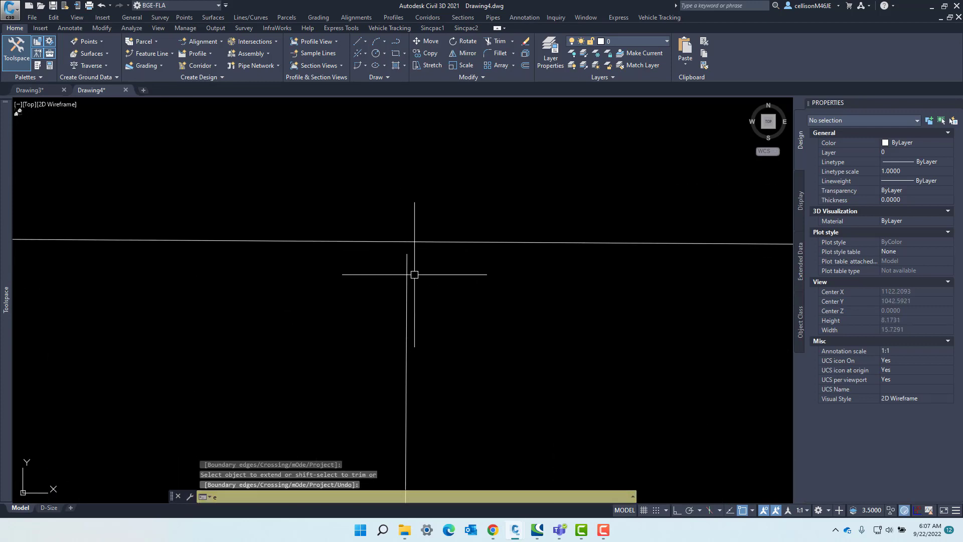
key("Return")
key("Return")
scroll(420, 279, "down", 4)
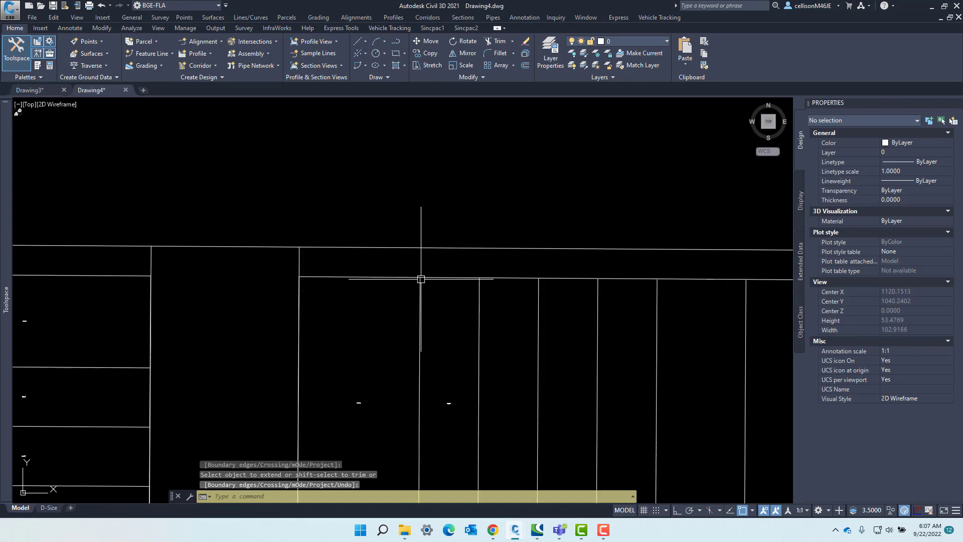
scroll(436, 306, "down", 3)
middle_click_drag(441, 310, 424, 296)
left_click(419, 294)
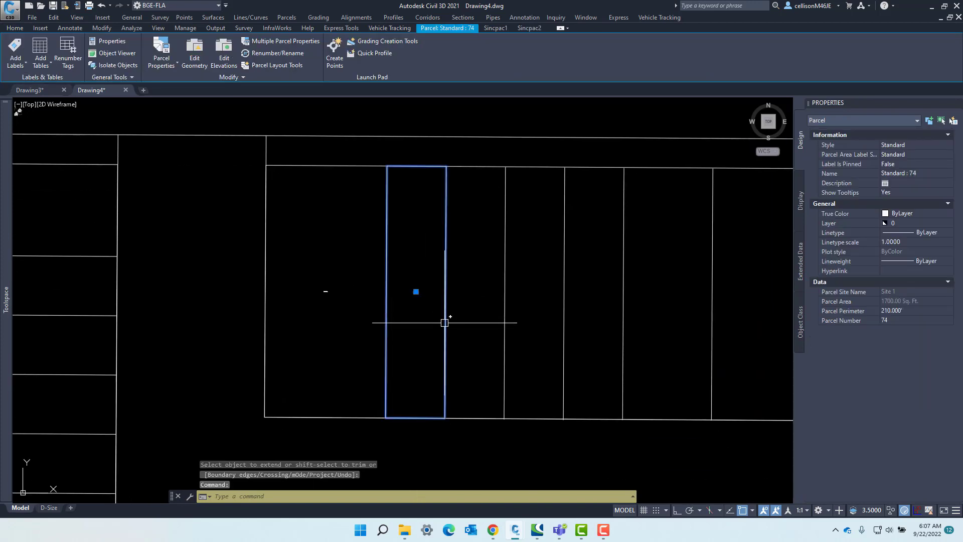
scroll(427, 301, "up", 3)
key("Escape")
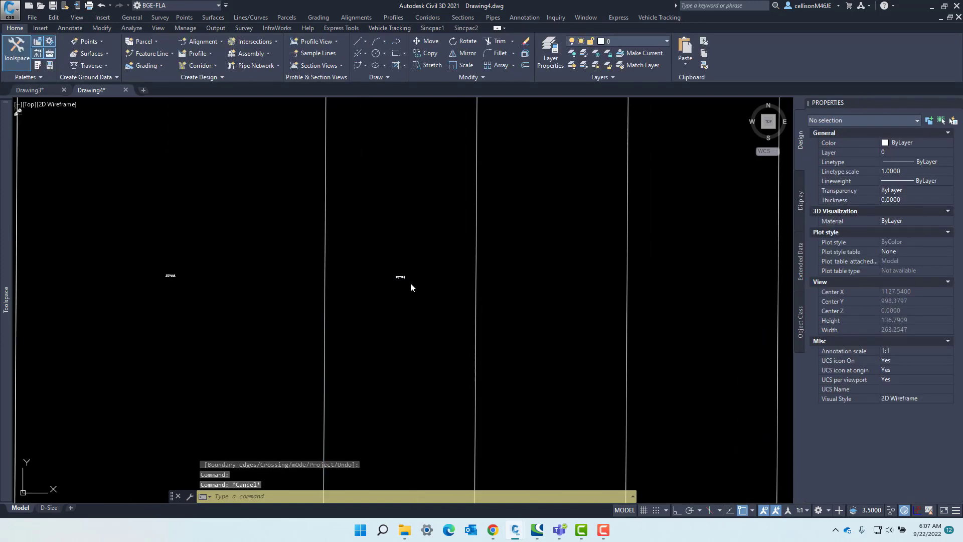
scroll(408, 280, "down", 3)
middle_click_drag(408, 286, 392, 291)
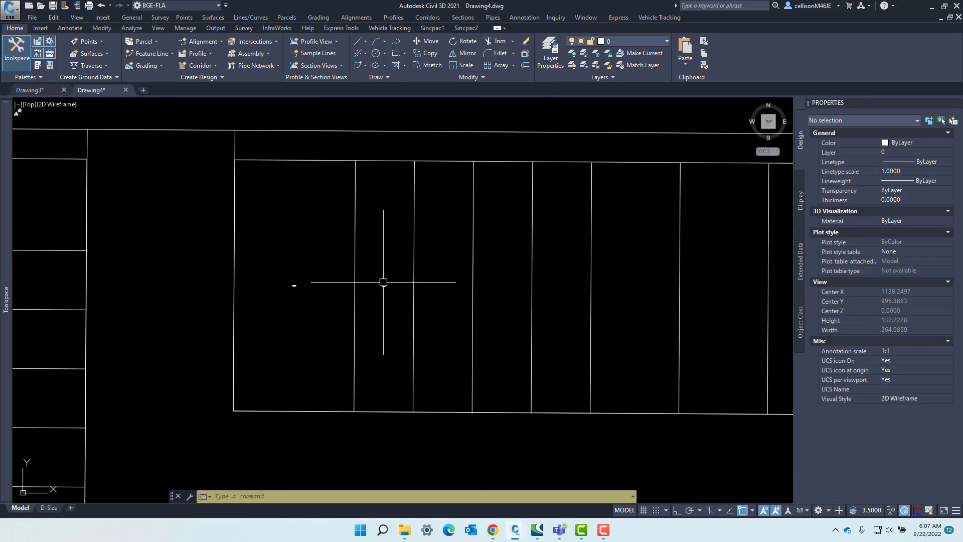
middle_click_drag(381, 295, 311, 302)
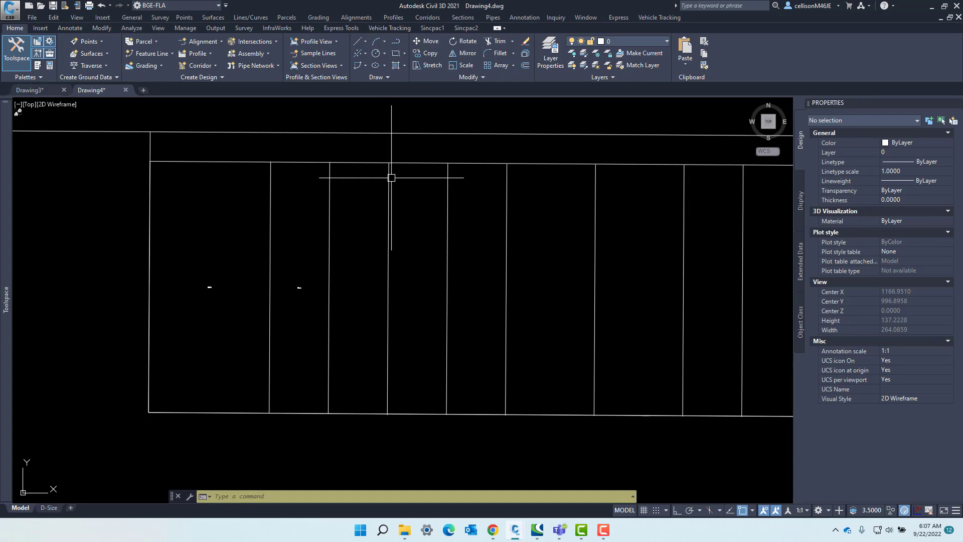
Extend the short top-row lot line to the frontage line, then move right along the row.
type("EX")
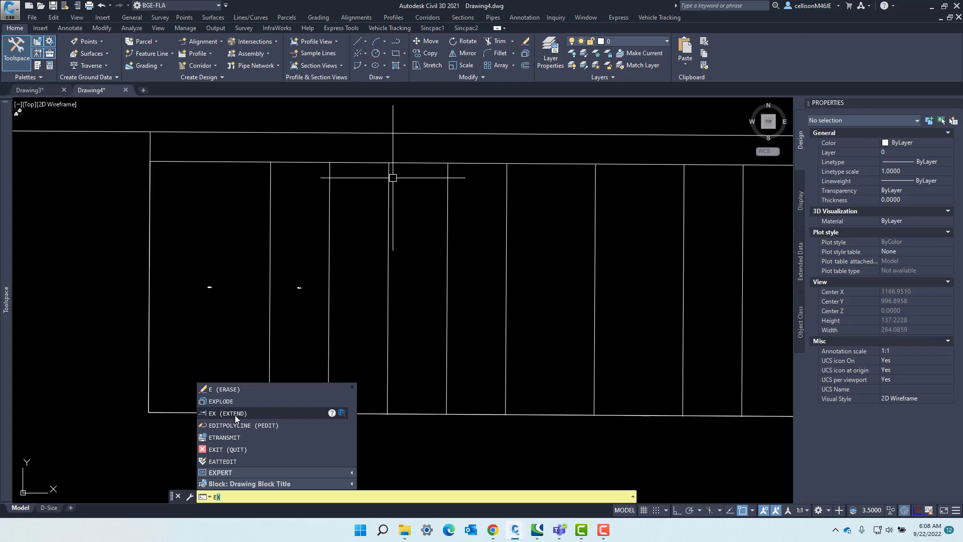
left_click(235, 414)
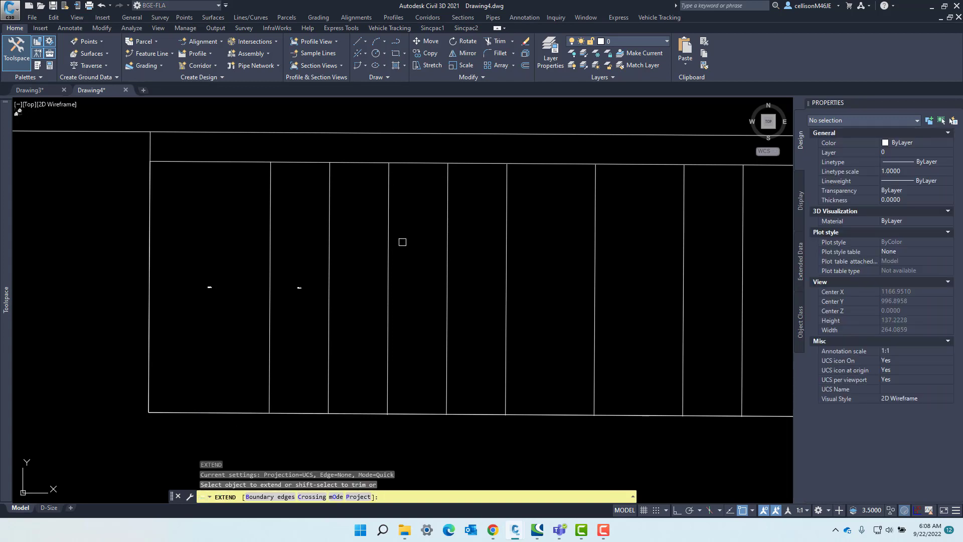
left_click(390, 174)
middle_click_drag(419, 239, 339, 245)
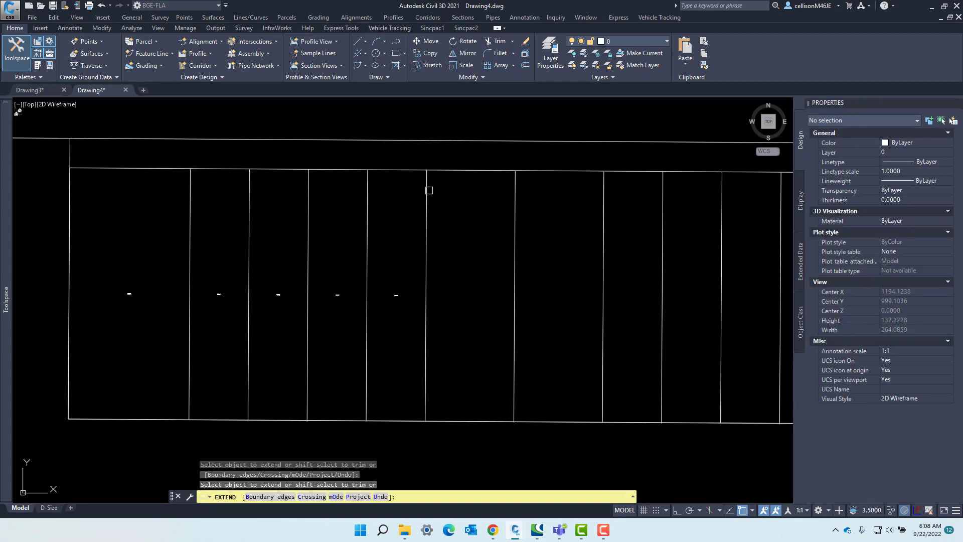
middle_click_drag(515, 192, 339, 187)
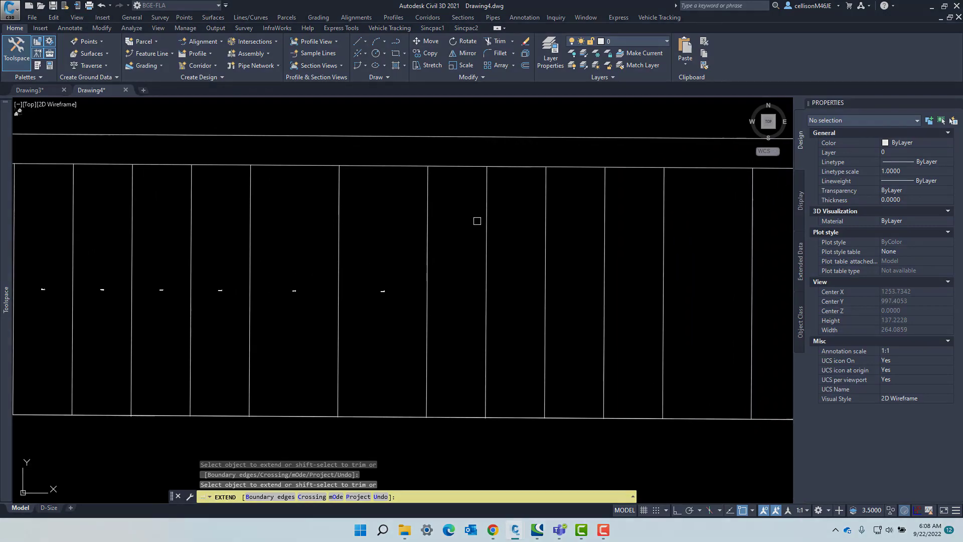